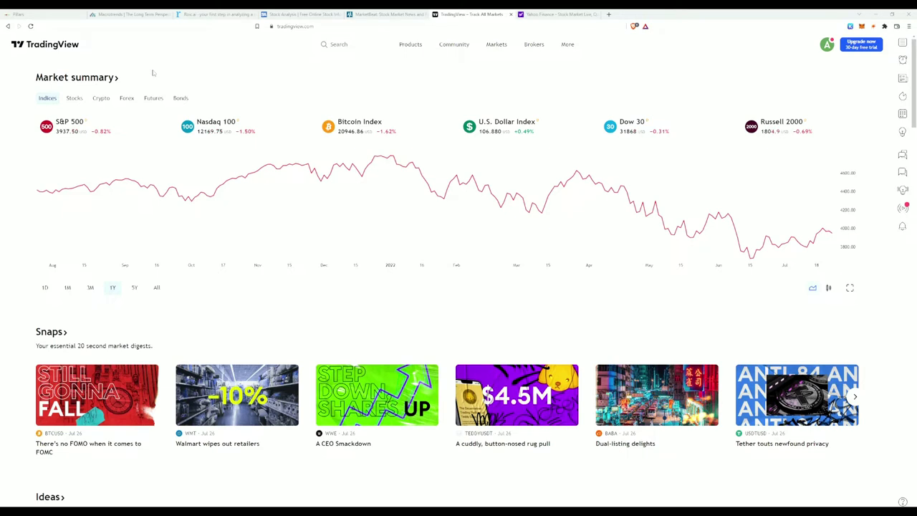
# Switch to Everything Money and open the 8 Pillar Search page via Stock Search
pyautogui.click(60, 13)
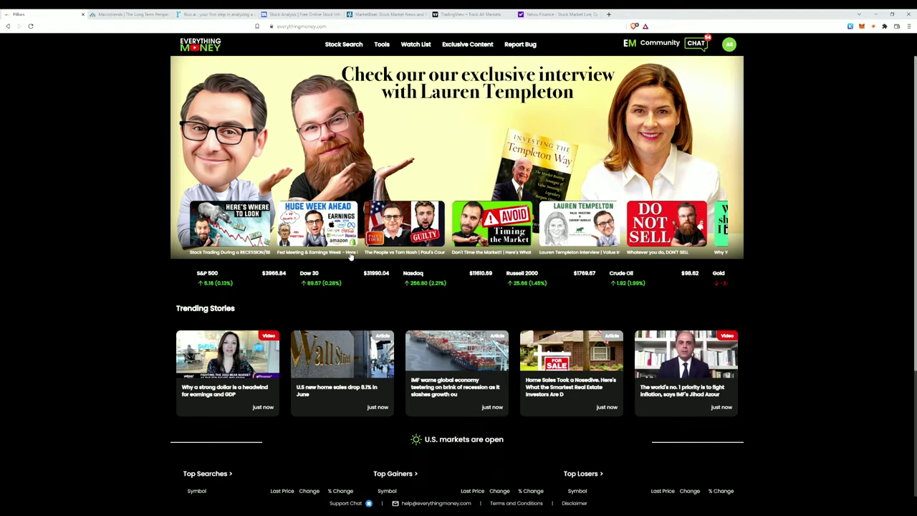
pyautogui.click(333, 45)
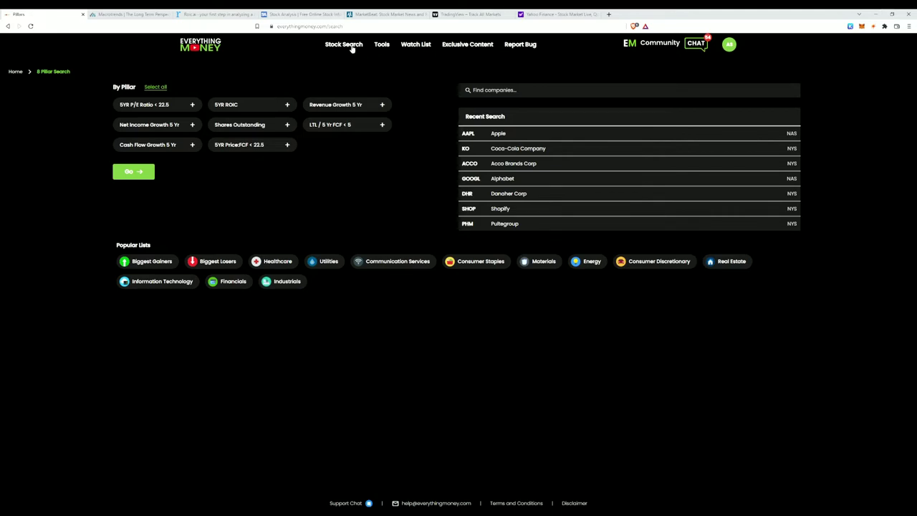
# Visit the 8 Pillars Portfolio page, then open Apple's Stock Analyzer on its 8 Pillars tab
pyautogui.click(381, 46)
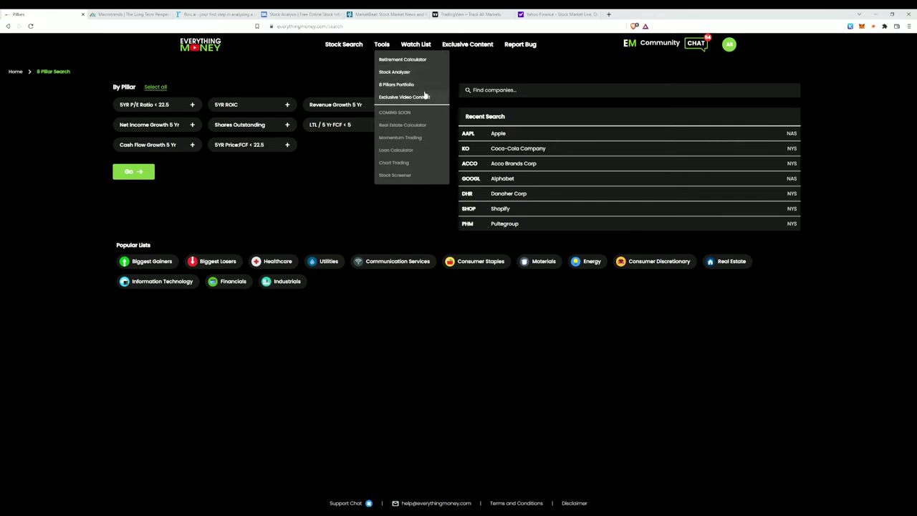
pyautogui.click(412, 85)
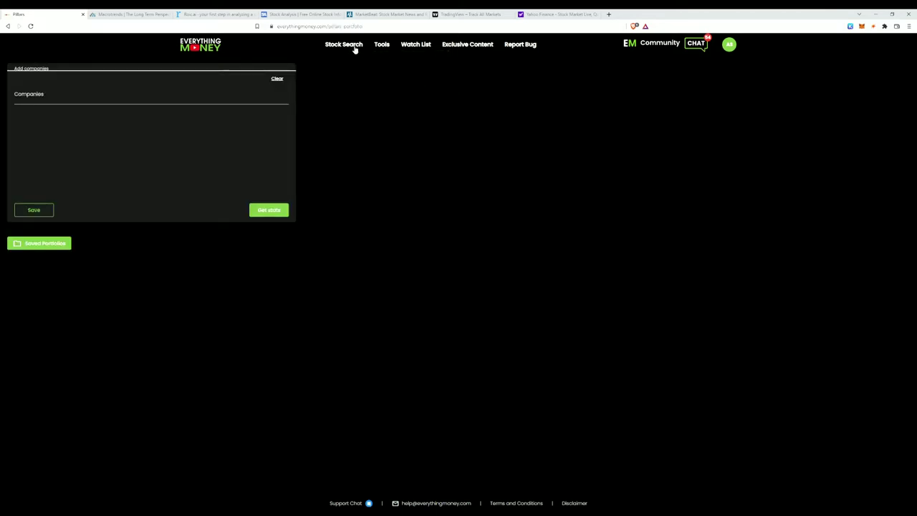
pyautogui.moveTo(381, 46)
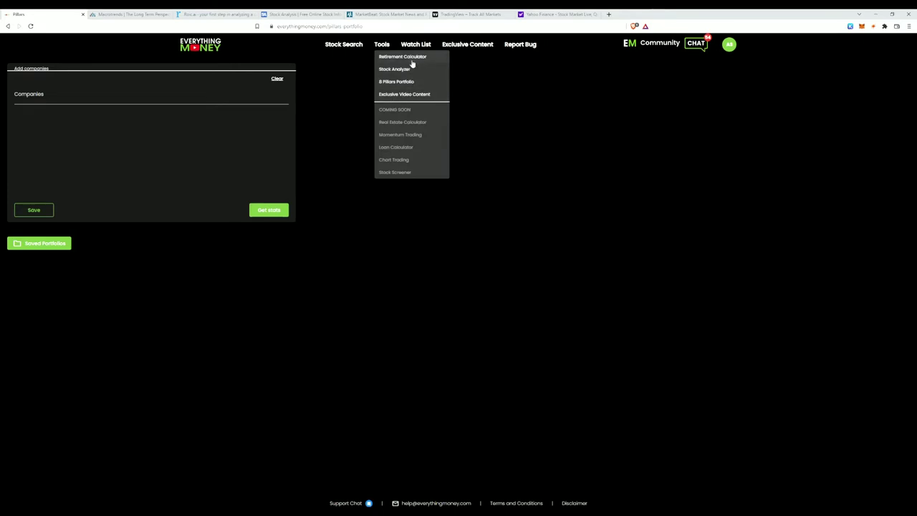
pyautogui.click(408, 71)
pyautogui.click(486, 127)
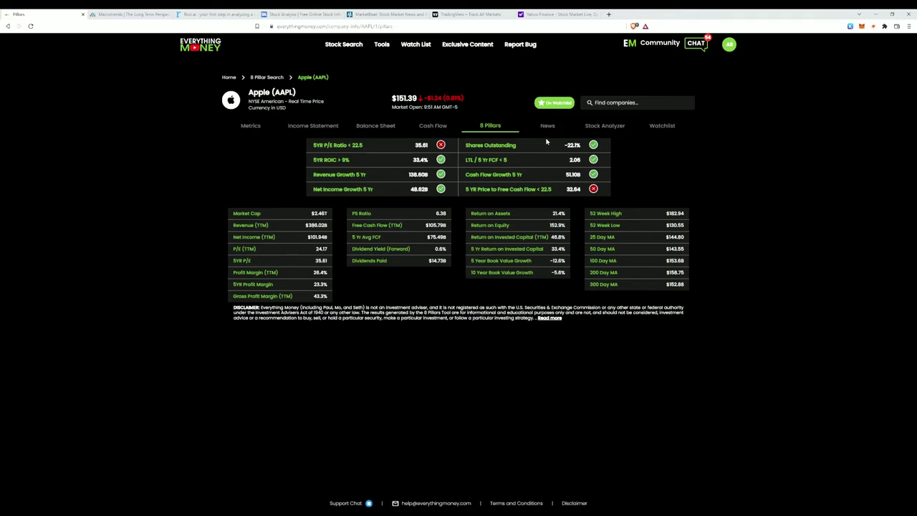
# Review Apple's income statement, balance sheet and cash flow, then return to the Stock Analyzer view
pyautogui.click(327, 128)
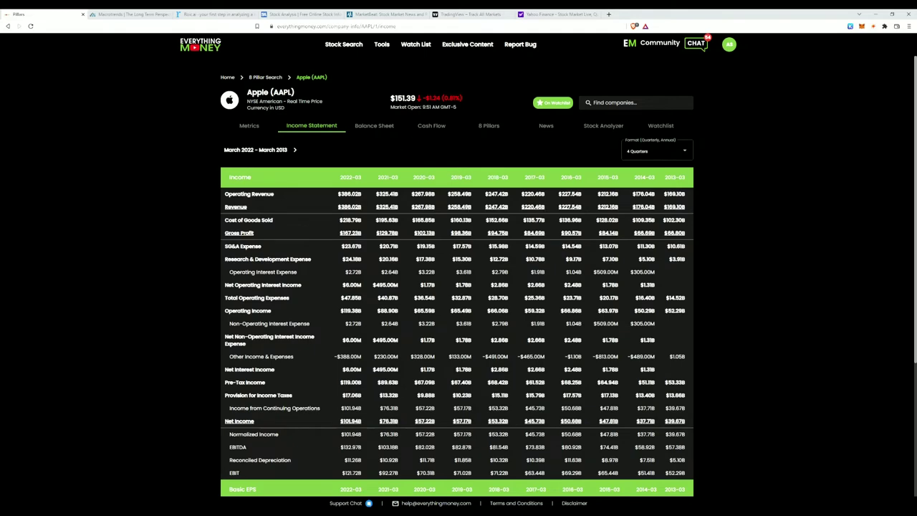
pyautogui.click(376, 125)
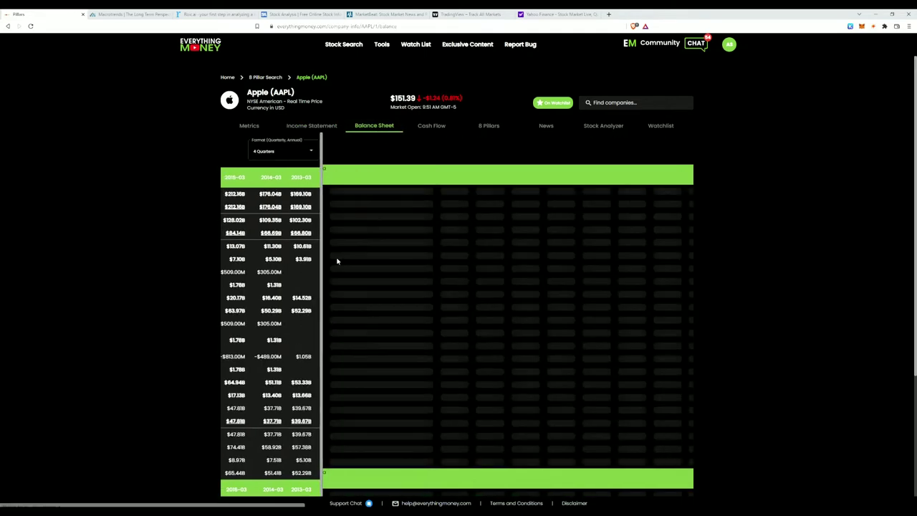
pyautogui.click(432, 125)
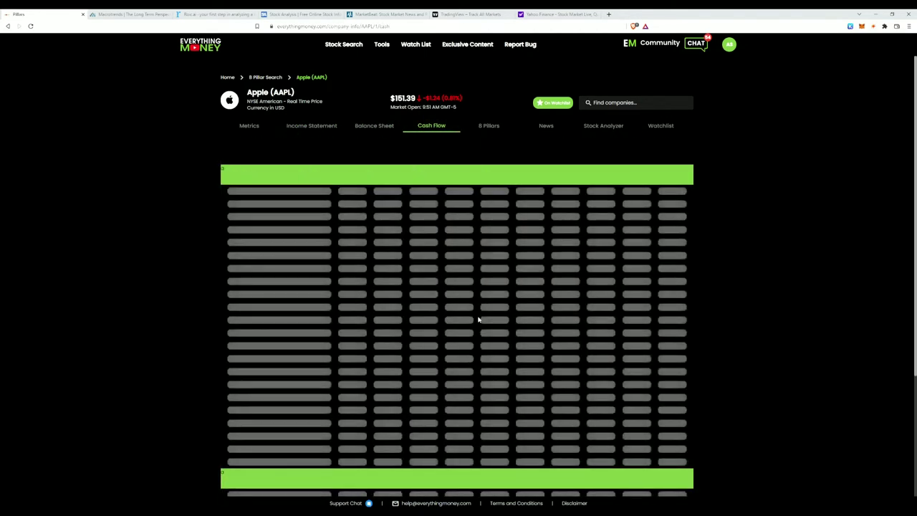
pyautogui.click(594, 126)
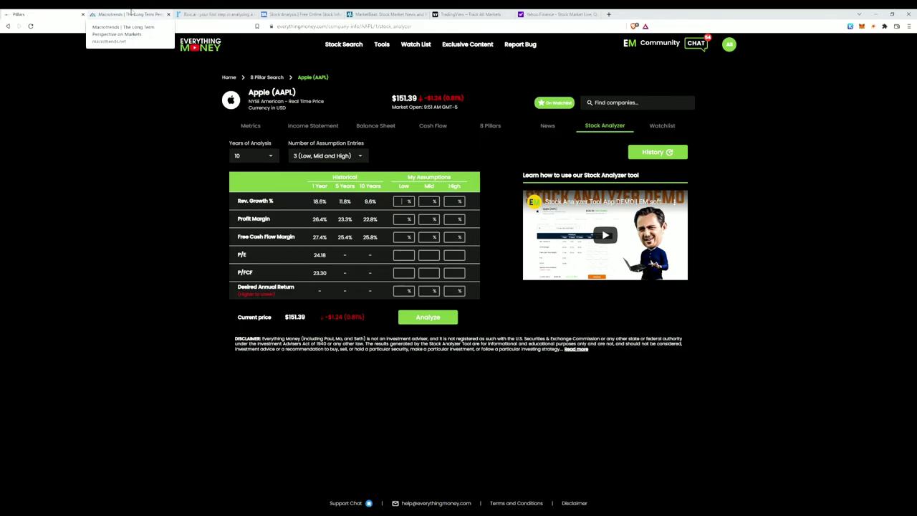
# Search Macrotrends for 'apple' and open the Apple (AAPL) revenue chart page
pyautogui.click(131, 13)
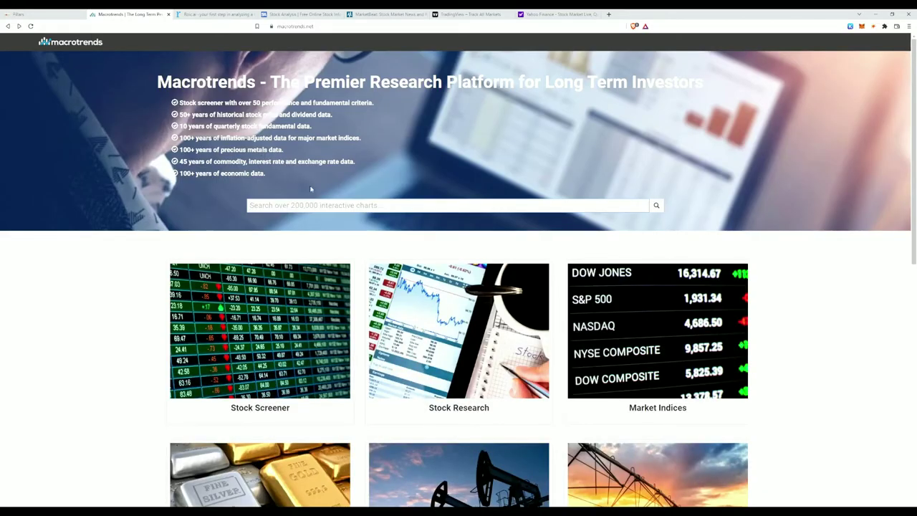
pyautogui.click(356, 205)
pyautogui.write('apple')
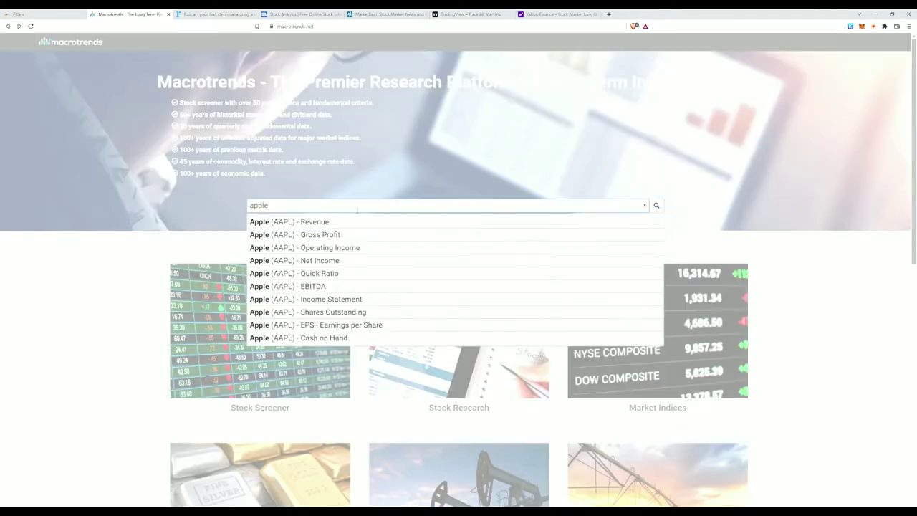
pyautogui.click(353, 221)
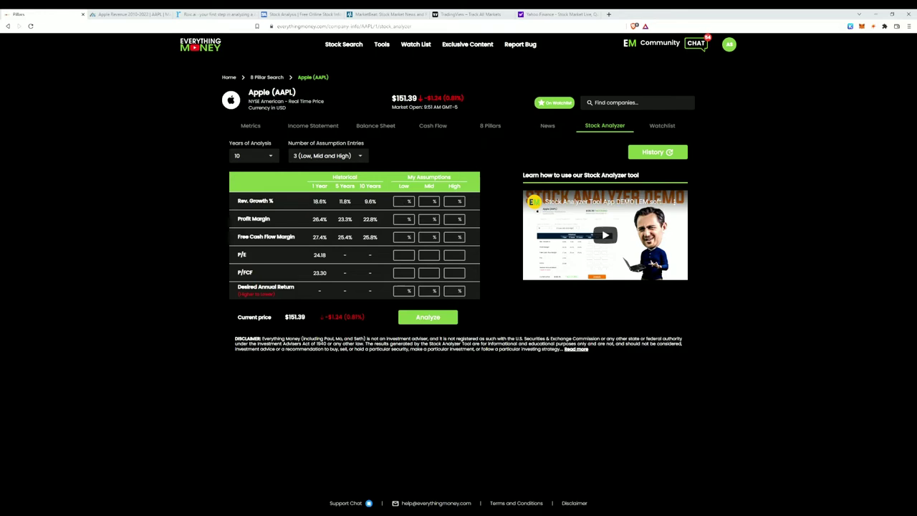
# Look up 'apple' on roic.ai and browse the Apple Inc. (AAPL) summary financials and news
pyautogui.click(230, 14)
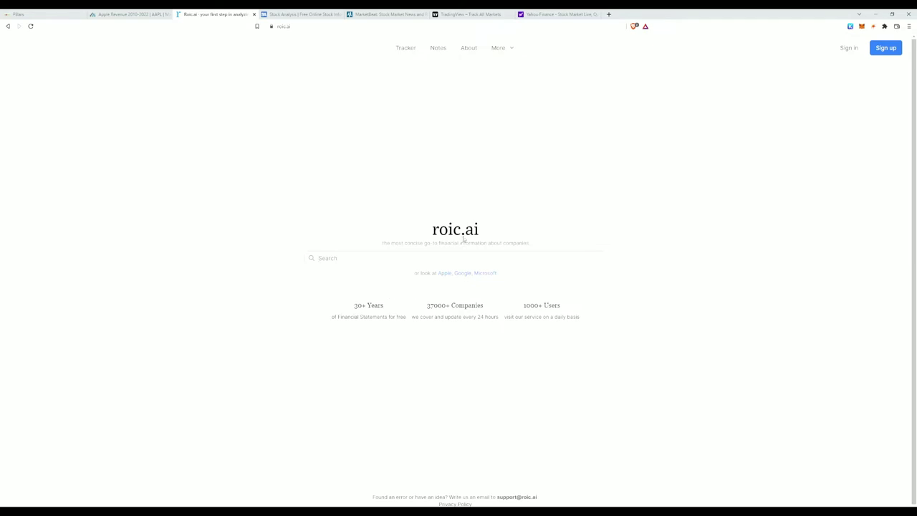
pyautogui.write('apple')
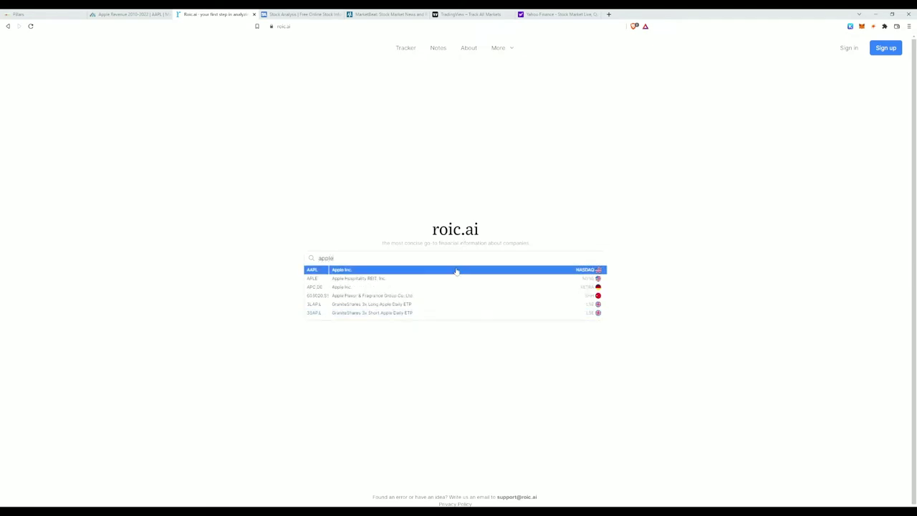
pyautogui.click(456, 271)
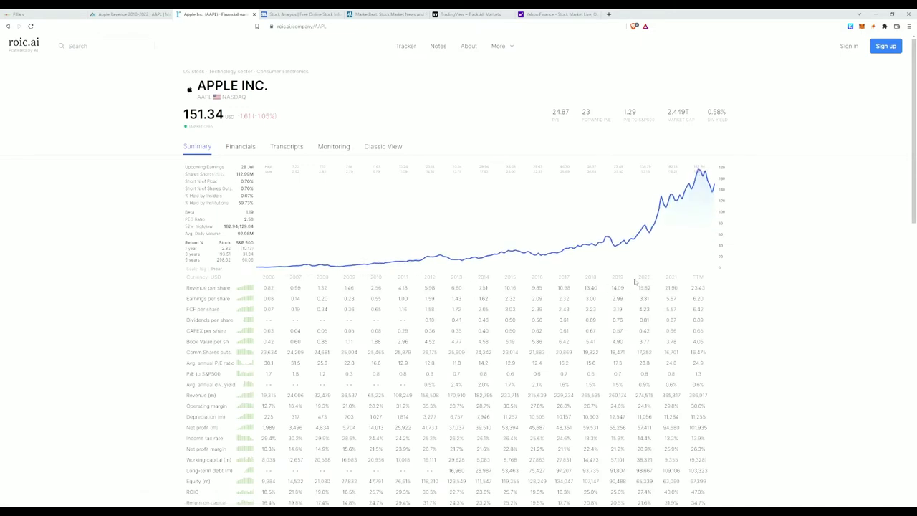
pyautogui.scroll(-1, 410, 287)
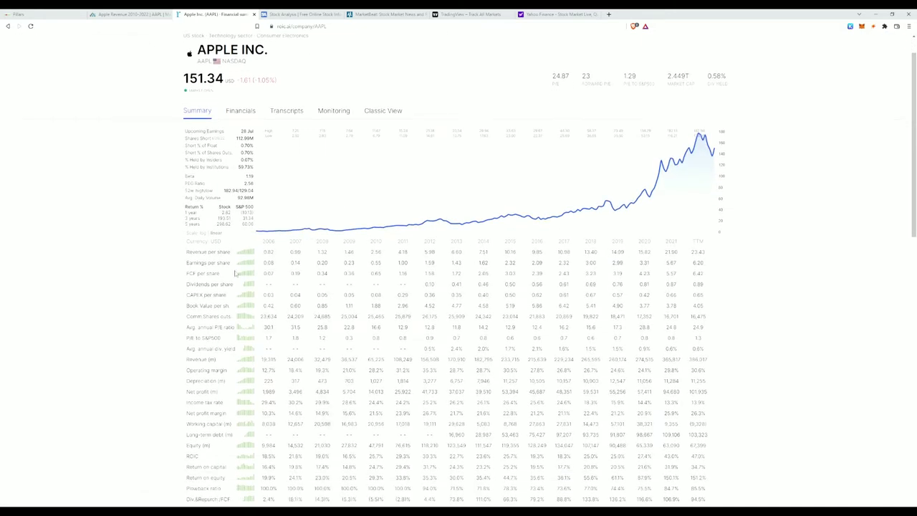
pyautogui.scroll(-2, 414, 335)
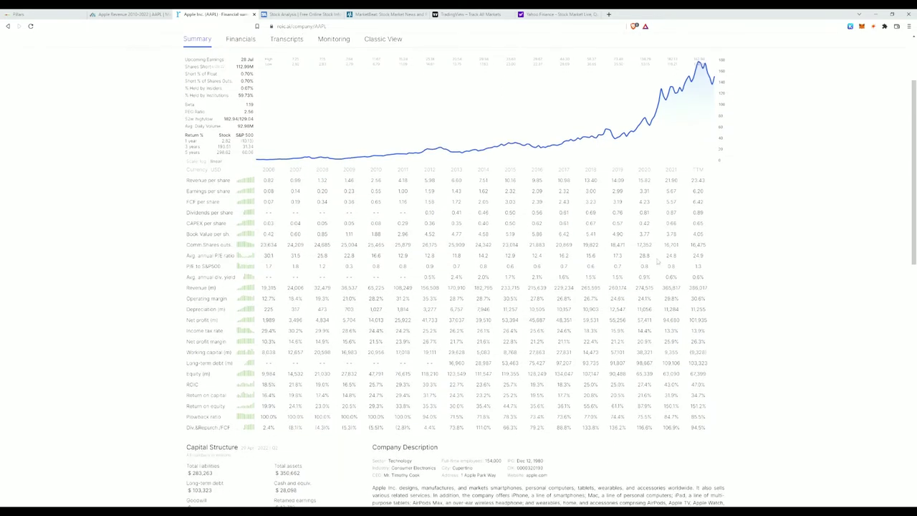
pyautogui.scroll(-1, 657, 263)
pyautogui.scroll(-2, 369, 330)
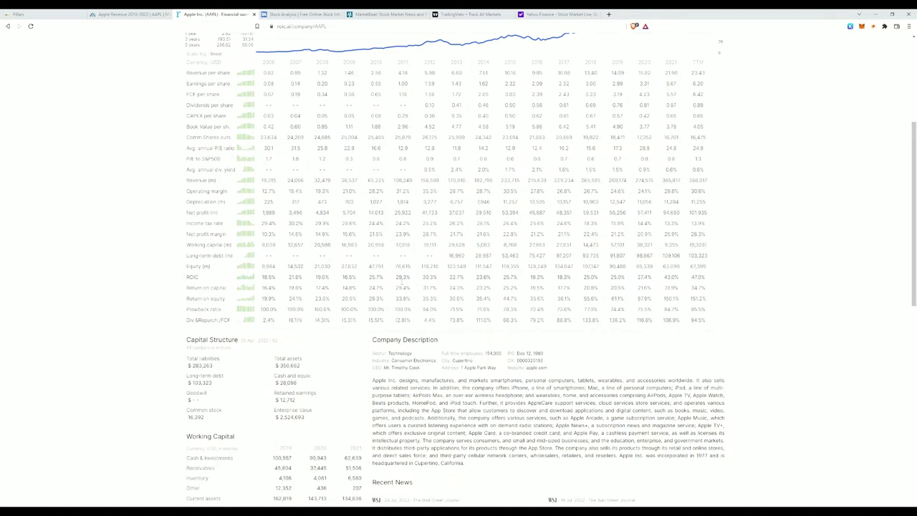
pyautogui.scroll(-3, 514, 300)
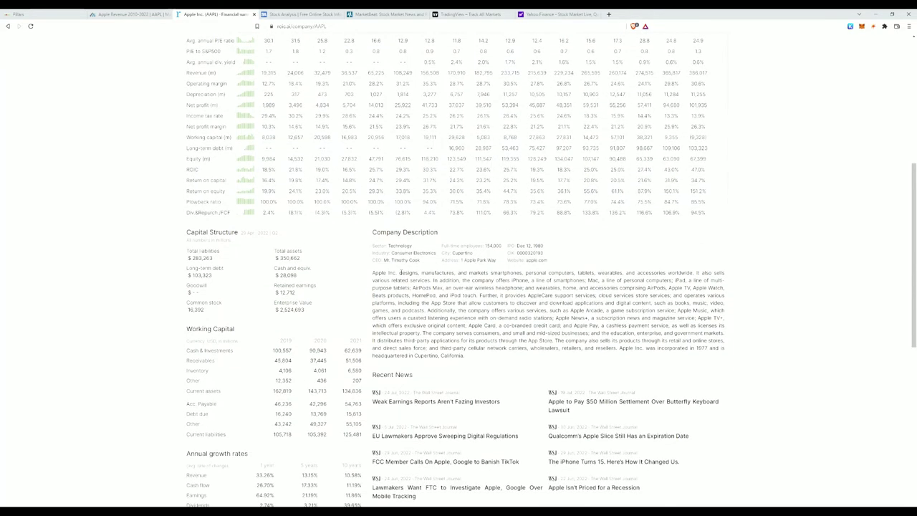
pyautogui.scroll(-3, 639, 356)
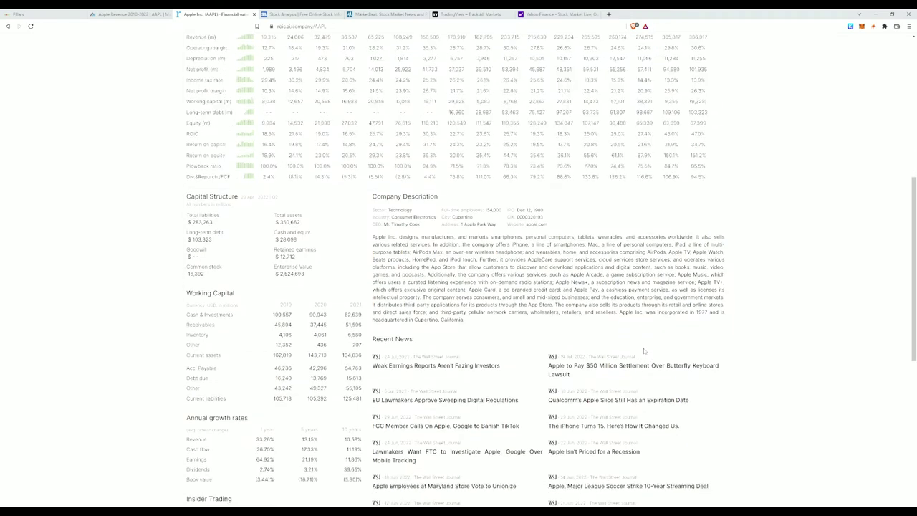
pyautogui.scroll(-4, 312, 345)
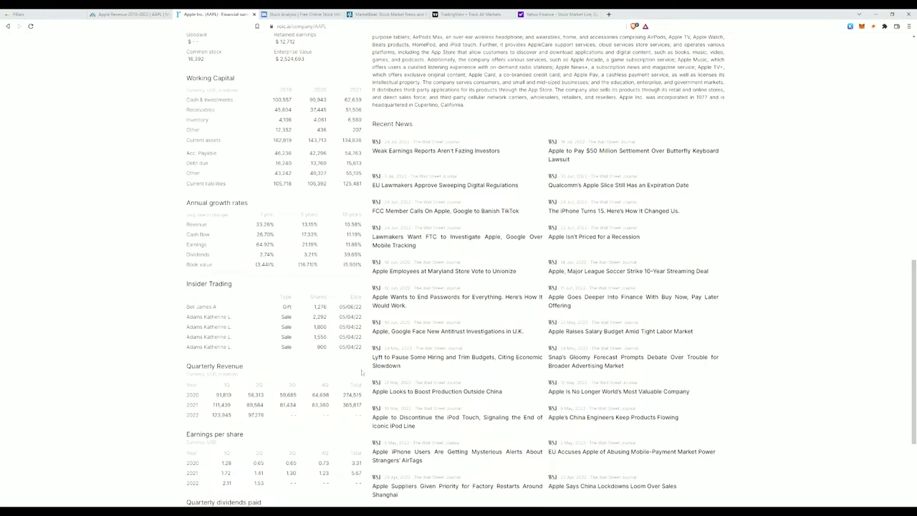
pyautogui.scroll(-1, 349, 362)
pyautogui.scroll(6, 348, 362)
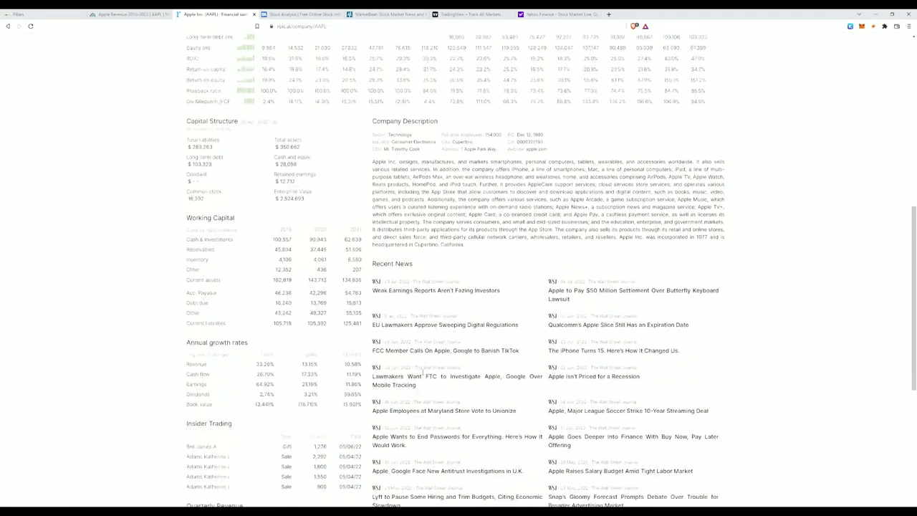
# Search Stock Analysis for 'apple' and open the Apple Inc. (AAPL) stock page
pyautogui.click(288, 14)
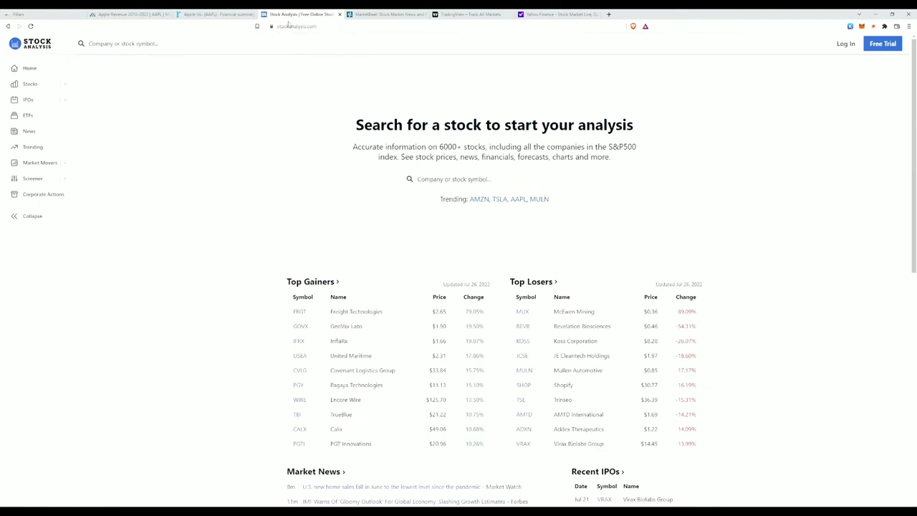
pyautogui.click(480, 175)
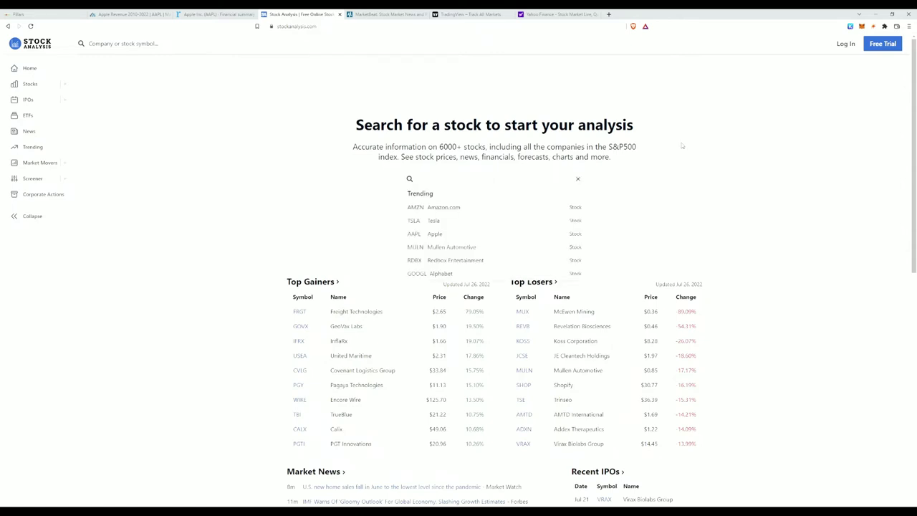
pyautogui.write('apple')
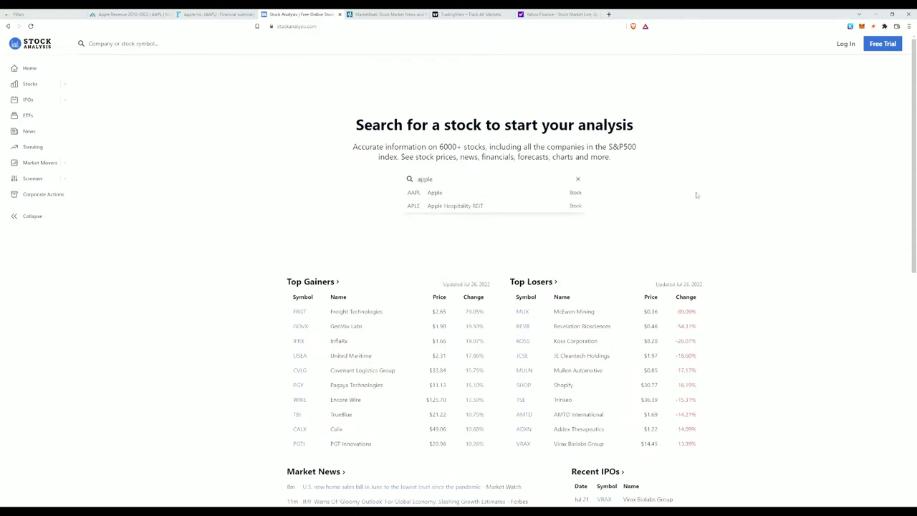
pyautogui.click(511, 194)
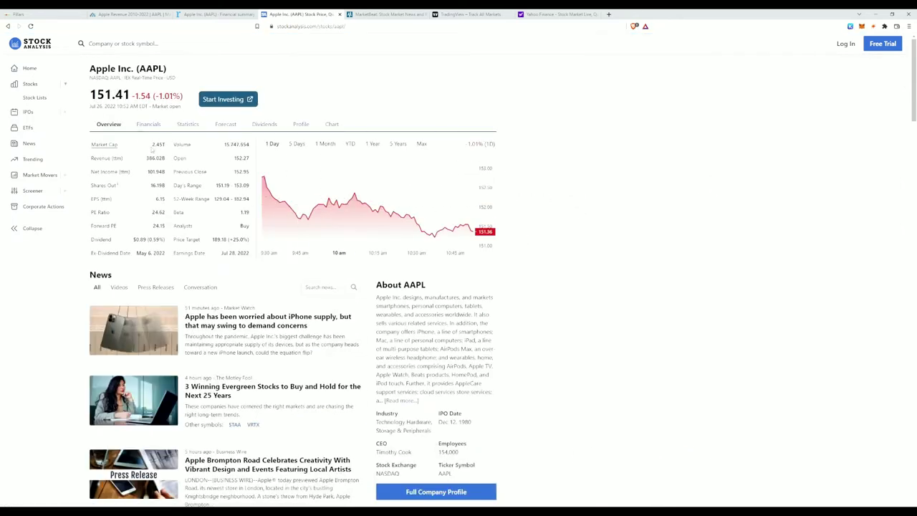
# Review Apple's annual income statement under Financials, then move to the MarketBeat tab
pyautogui.click(146, 126)
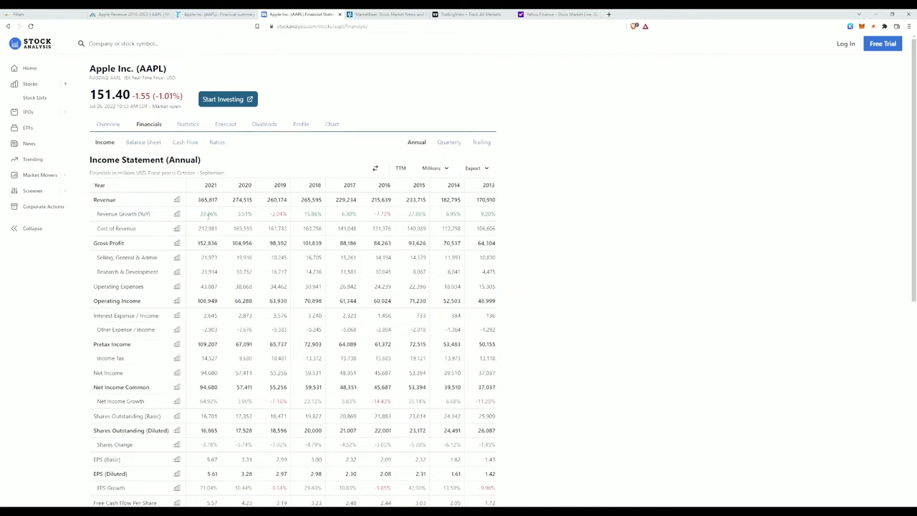
pyautogui.scroll(-1, 208, 213)
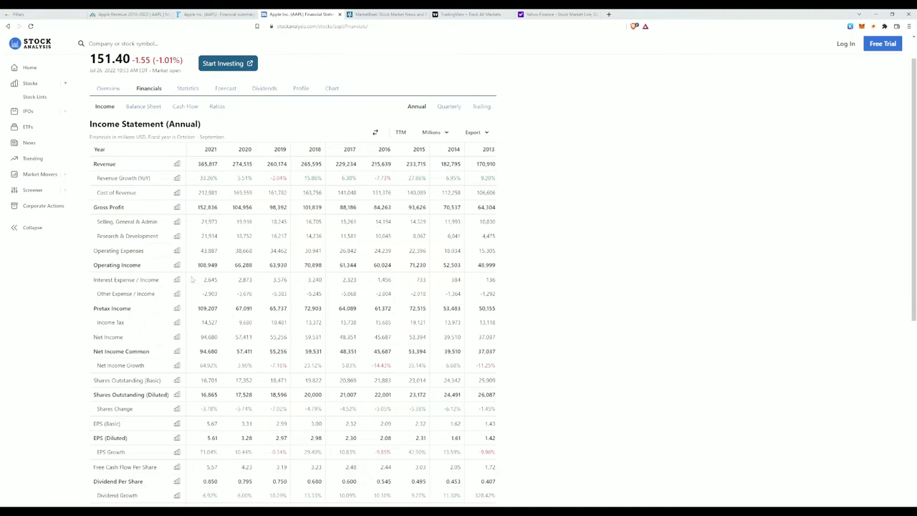
pyautogui.scroll(-6, 192, 280)
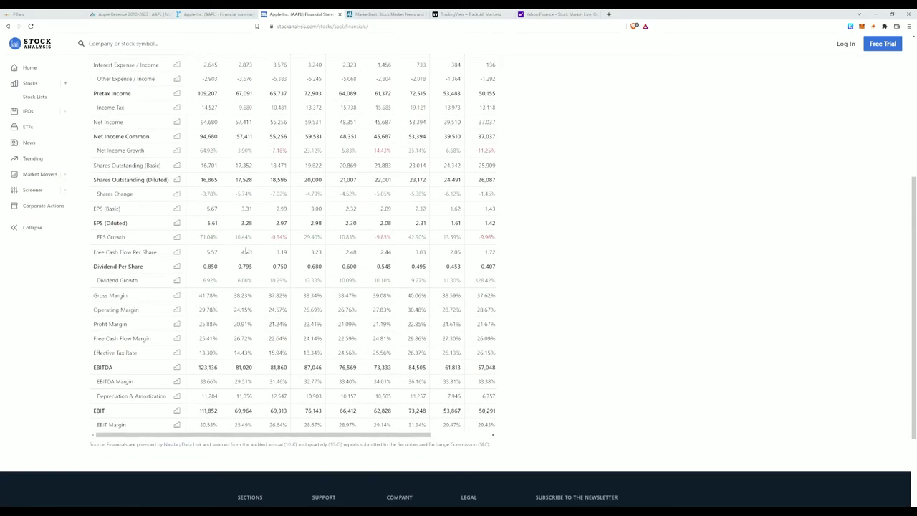
pyautogui.scroll(7, 246, 251)
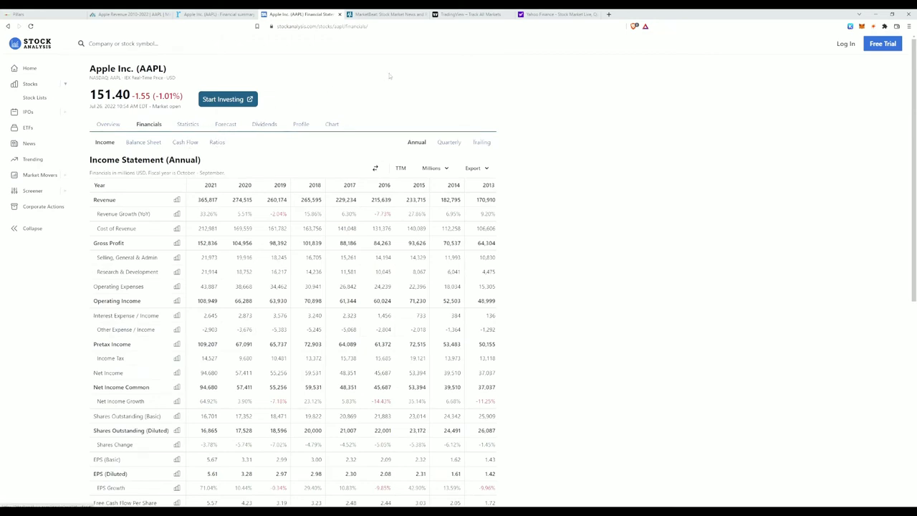
pyautogui.click(386, 13)
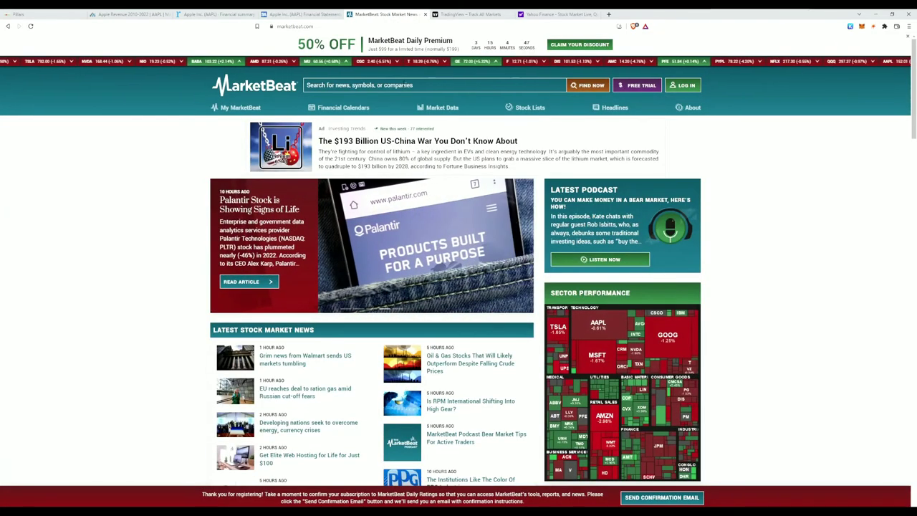
# Search MarketBeat for AAPL, choose Apple Inc., dismiss the popup and open its SEC filings list
pyautogui.click(458, 85)
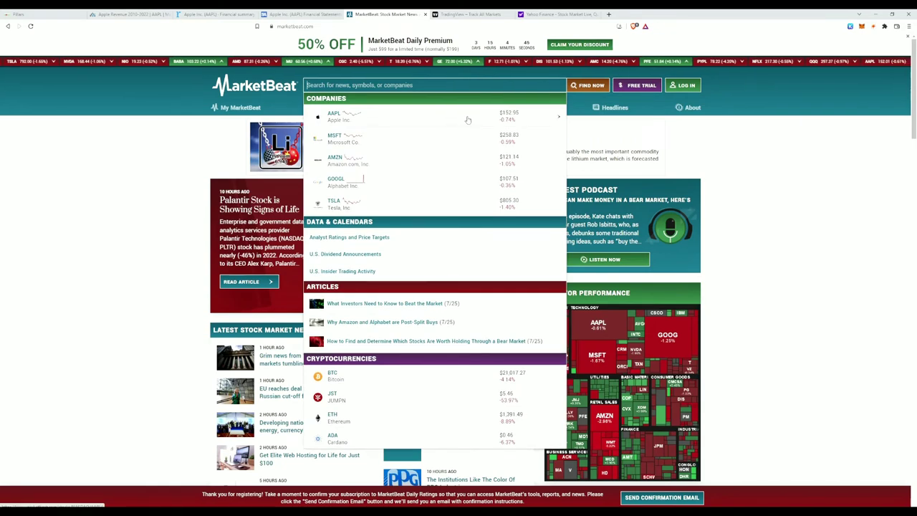
pyautogui.write('AAPL')
pyautogui.click(467, 116)
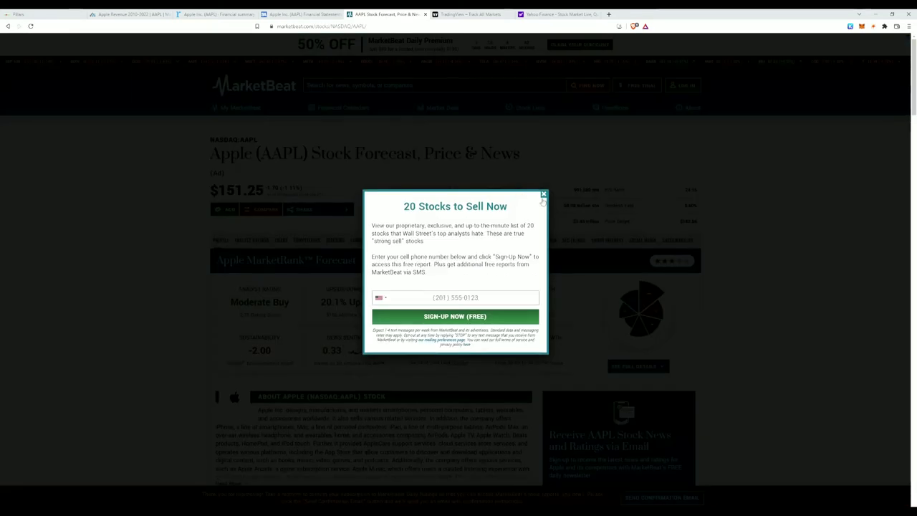
pyautogui.click(543, 195)
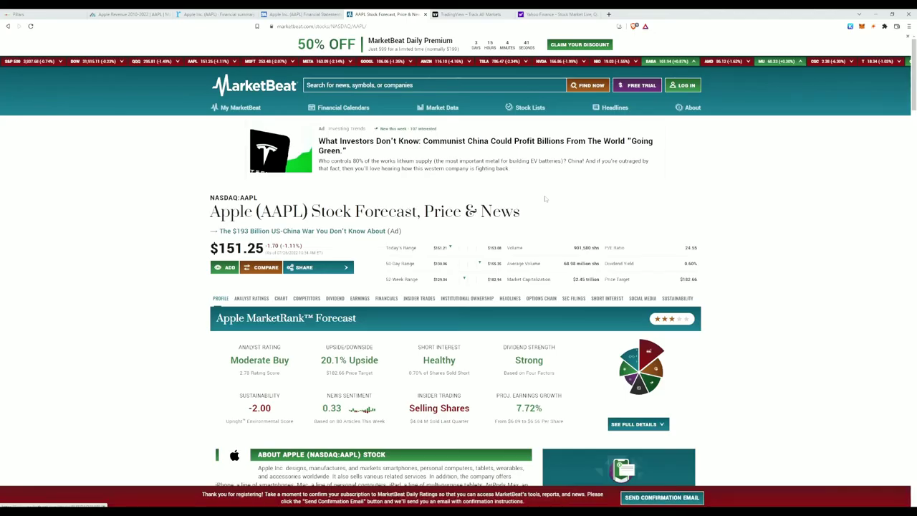
pyautogui.click(655, 298)
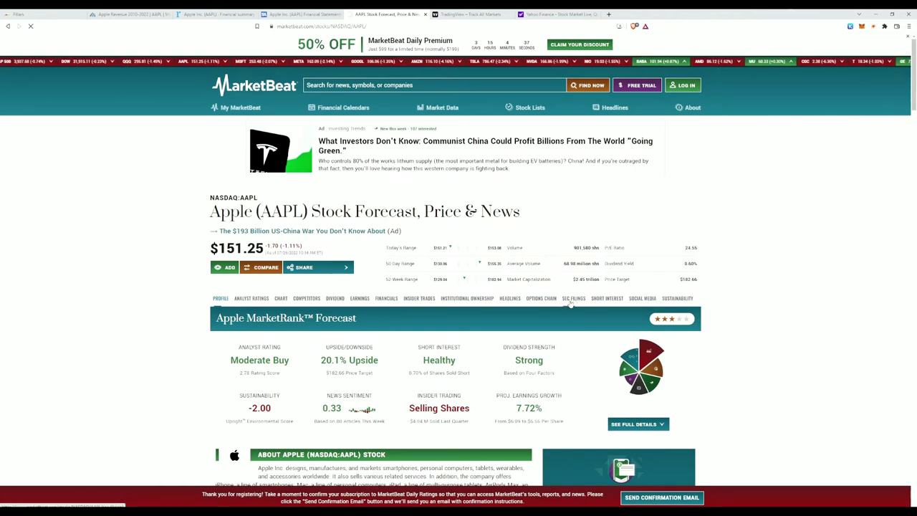
pyautogui.click(573, 298)
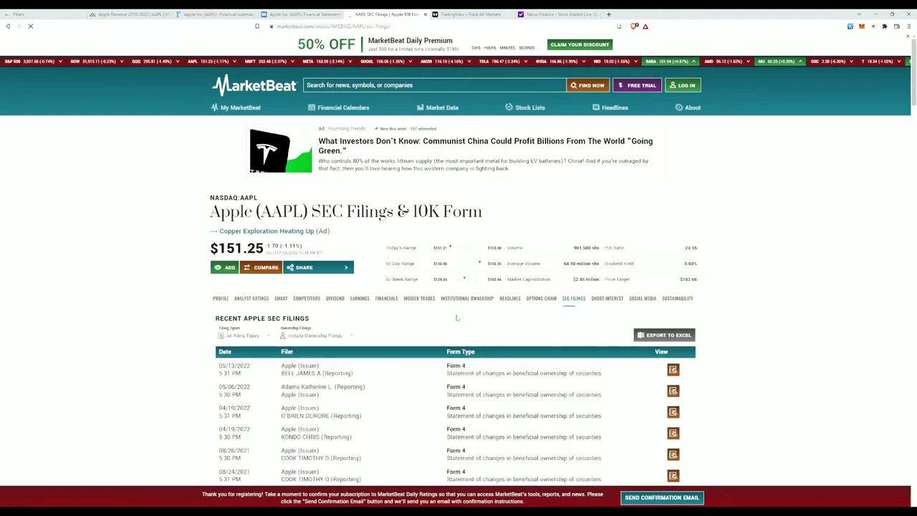
pyautogui.scroll(-1, 556, 308)
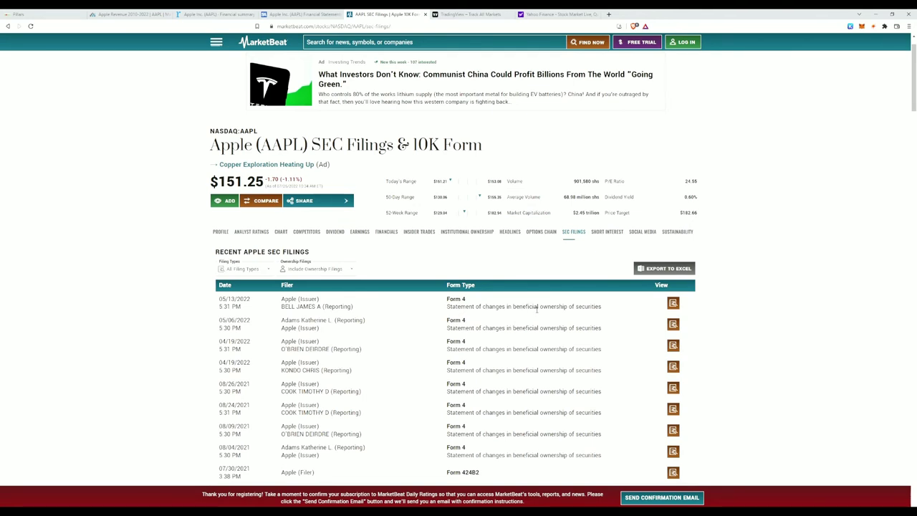
# Open the EDGAR filing detail for Apple's most recent Form 4
pyautogui.click(674, 303)
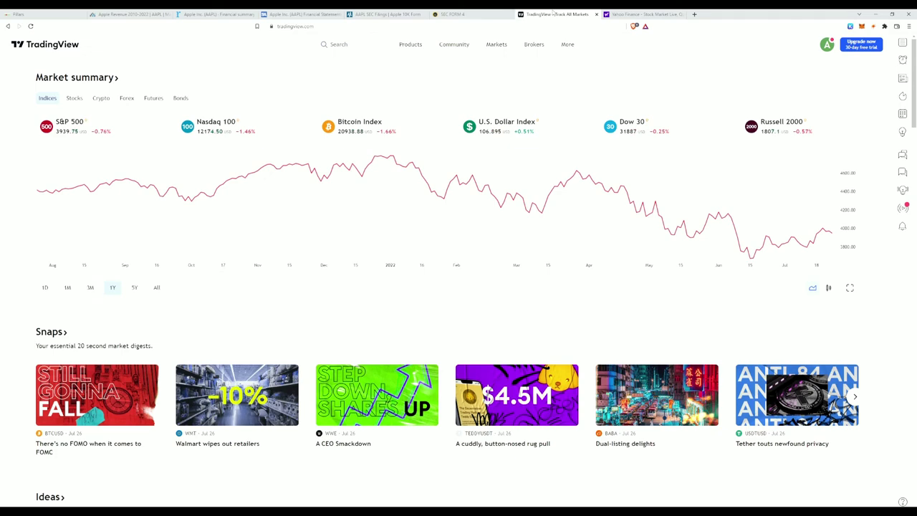
# Find 'apple' under All in TradingView's symbol search, open the AAPL chart and pan it left
pyautogui.click(338, 44)
pyautogui.write('apple')
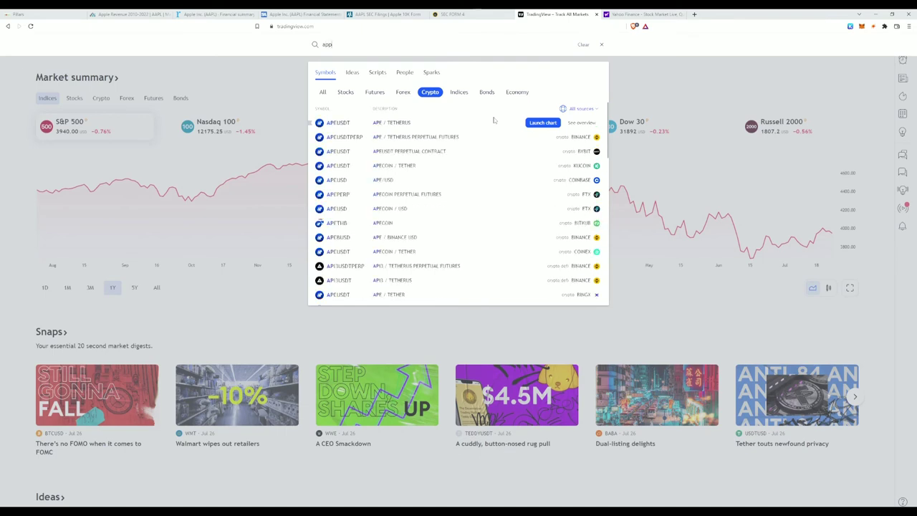
pyautogui.click(322, 92)
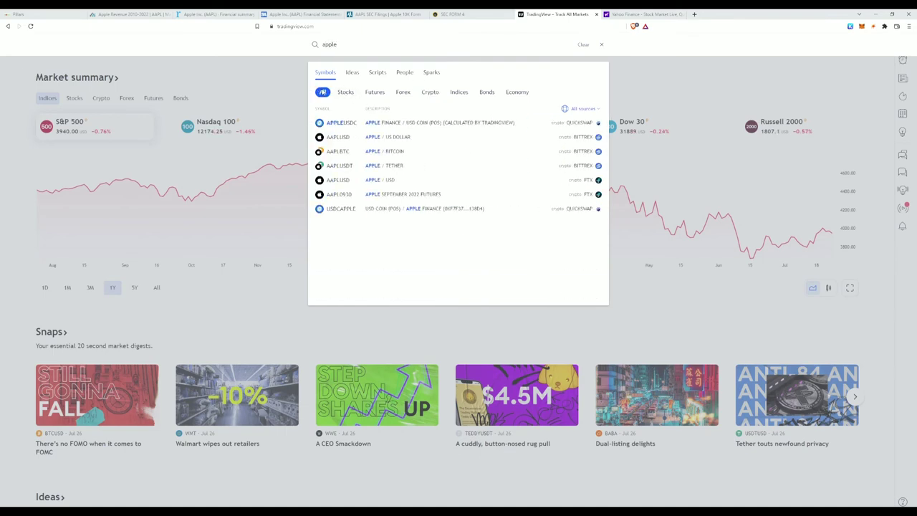
pyautogui.click(407, 126)
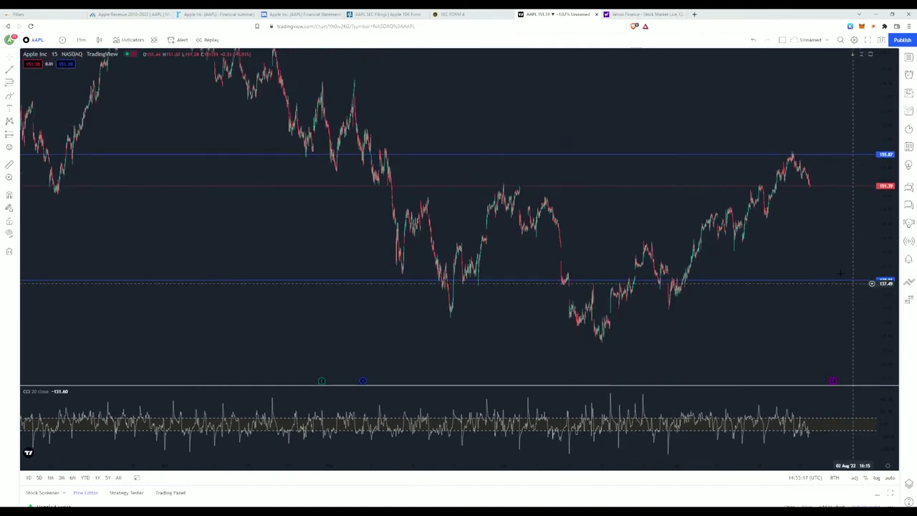
pyautogui.moveTo(852, 283); pyautogui.dragTo(712, 226)
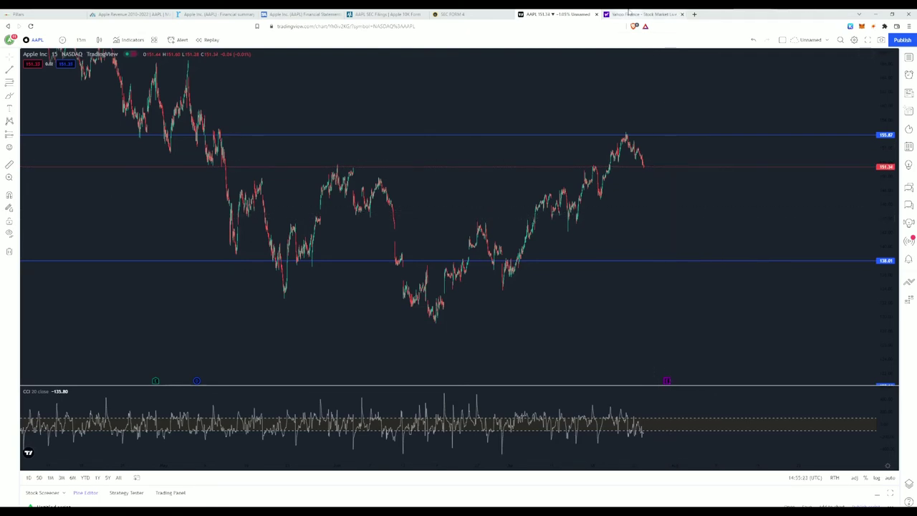
# Open Yahoo Finance's interactive AAPL chart at a 1-day interval, then return to TradingView
pyautogui.click(628, 15)
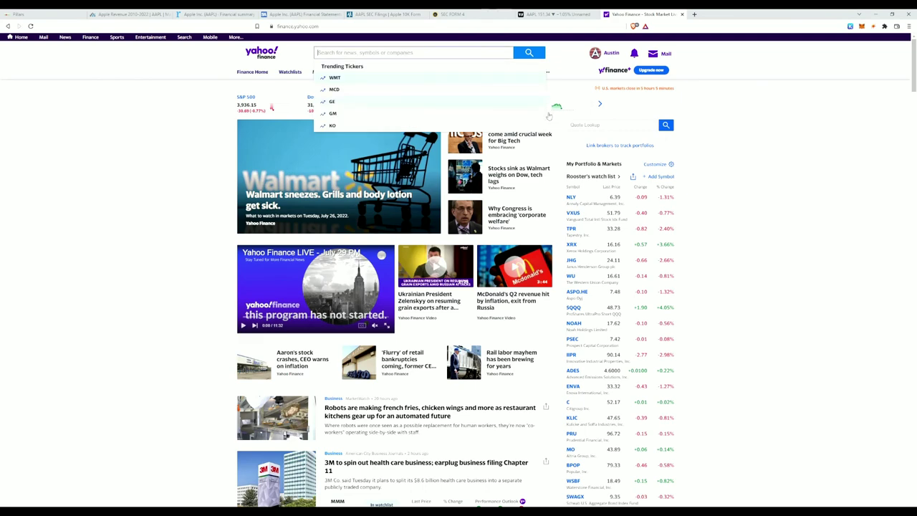
pyautogui.write('a')
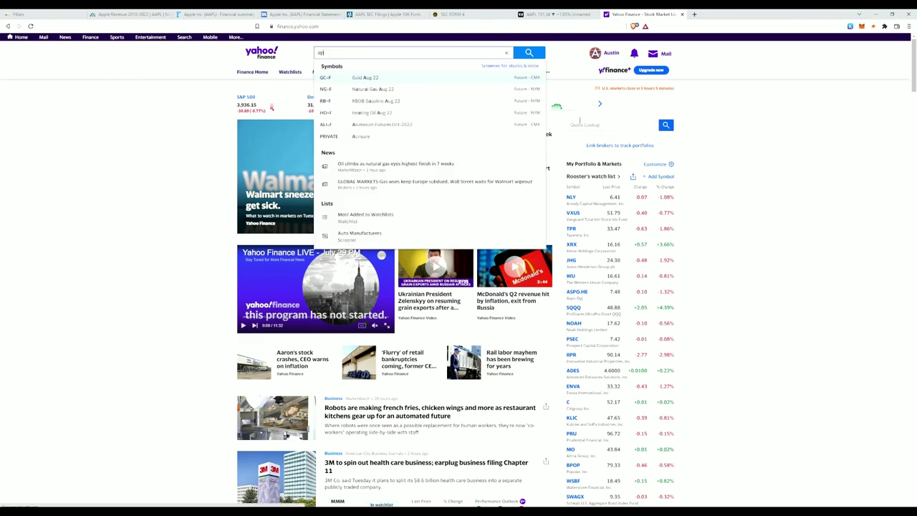
pyautogui.write('pple')
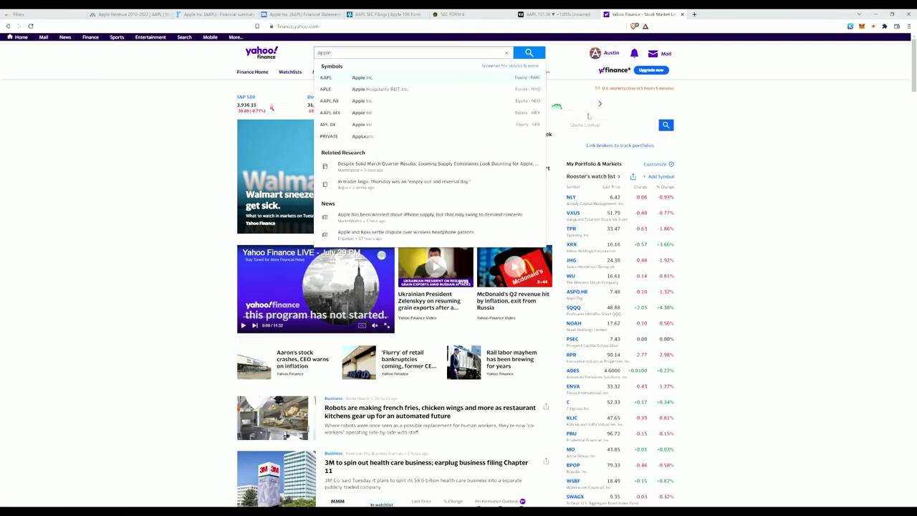
pyautogui.click(526, 52)
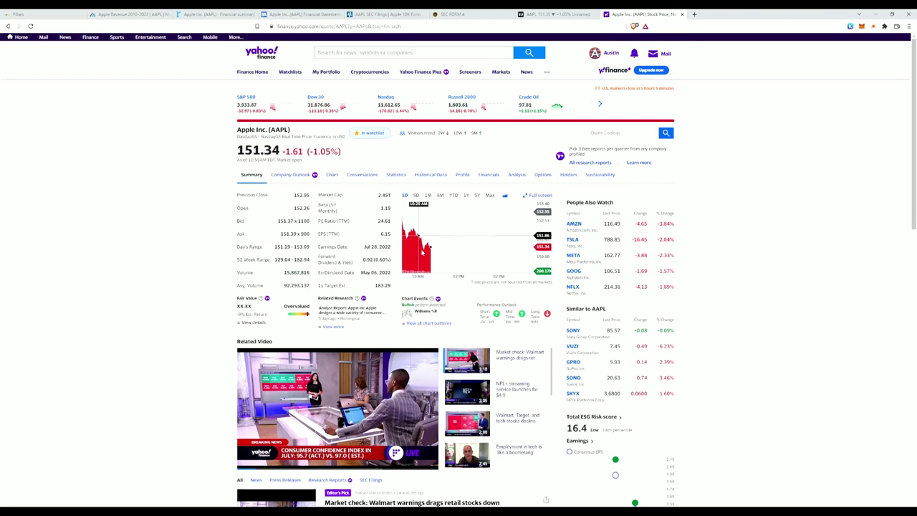
pyautogui.click(422, 250)
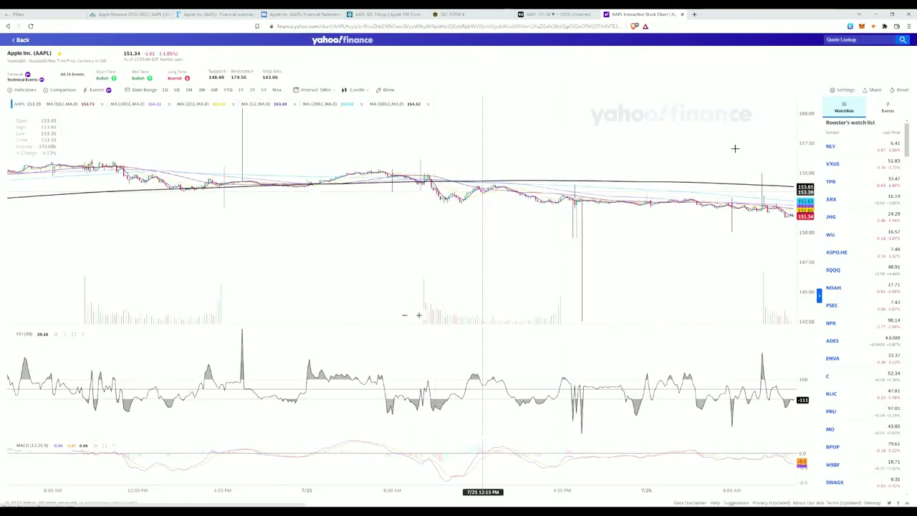
pyautogui.click(315, 90)
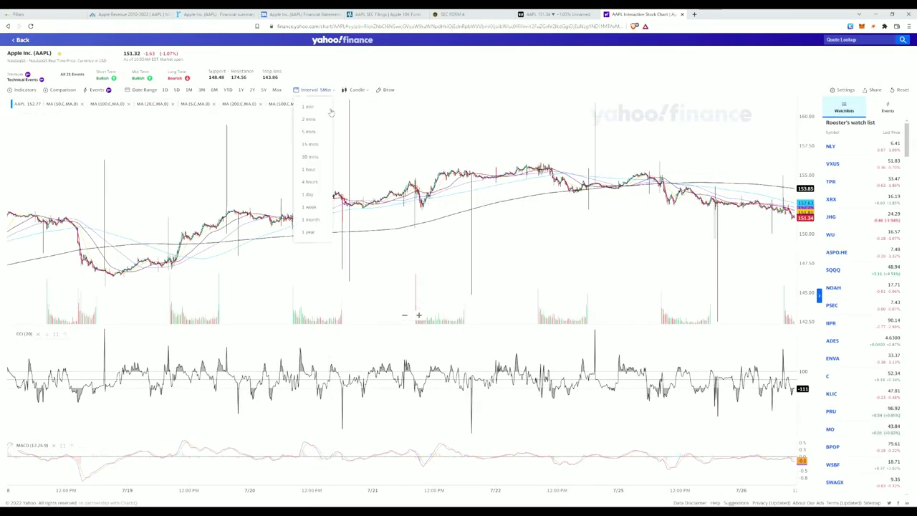
pyautogui.click(320, 194)
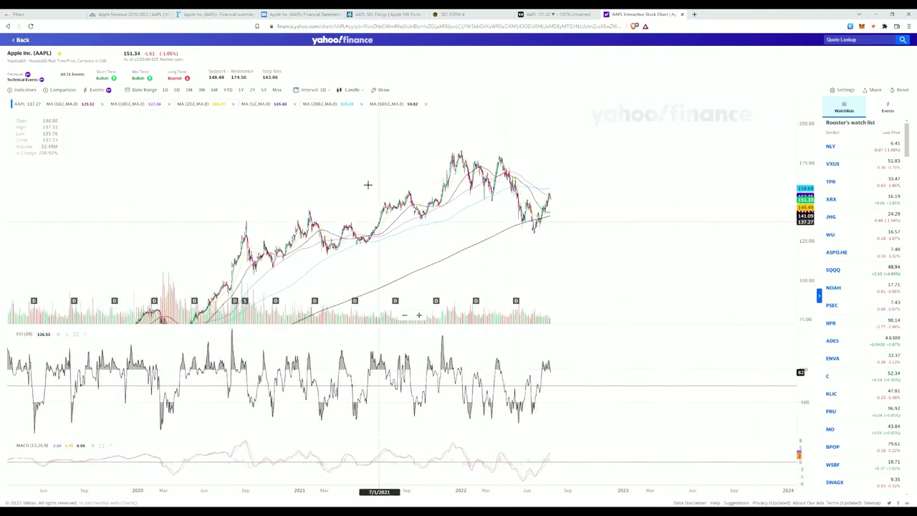
pyautogui.click(551, 14)
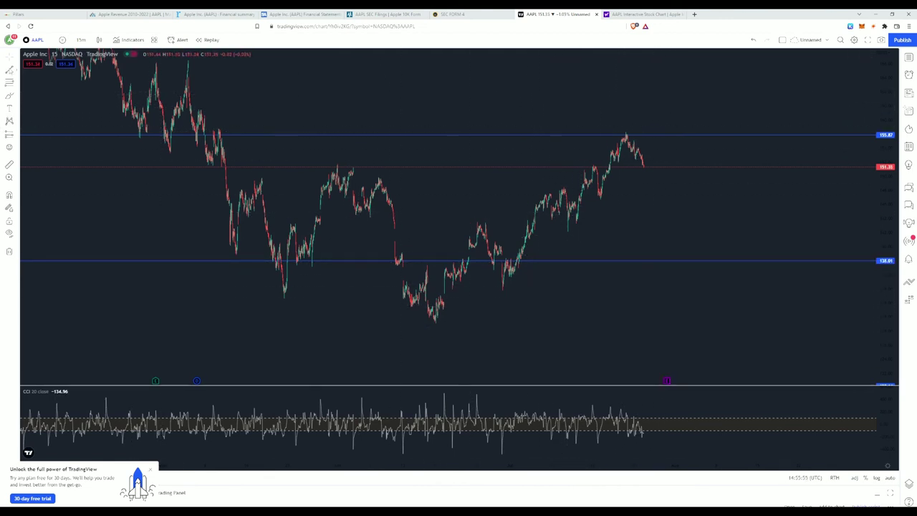
# Draw a rising trendline from AAPL's June 2022 low, then return to Yahoo Finance's interactive chart
pyautogui.click(430, 324)
pyautogui.click(688, 197)
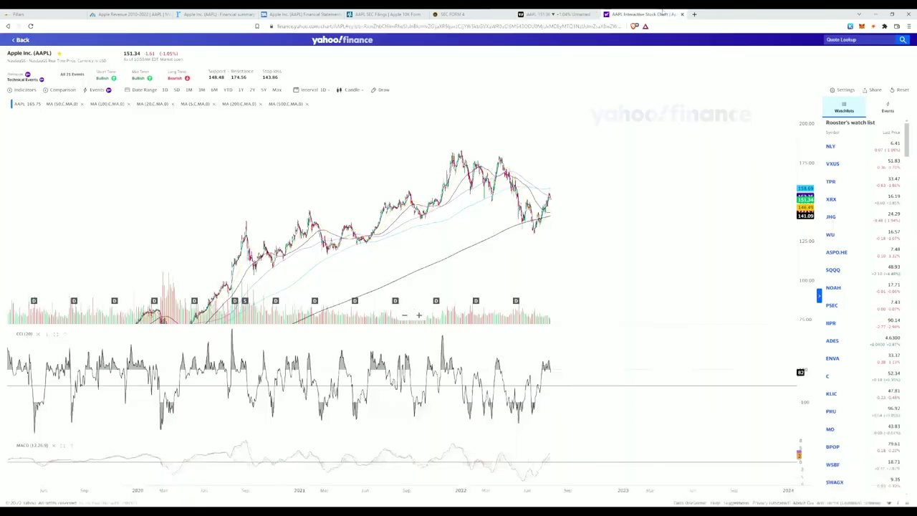
pyautogui.click(666, 14)
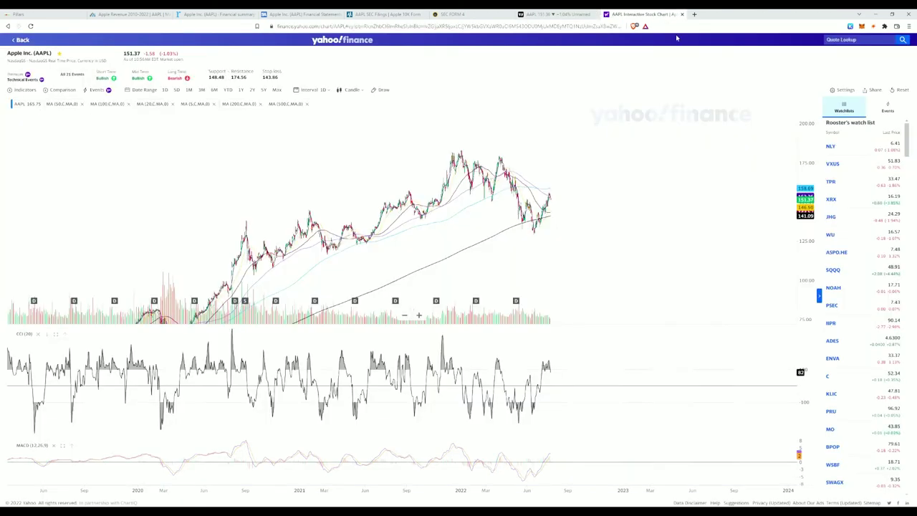